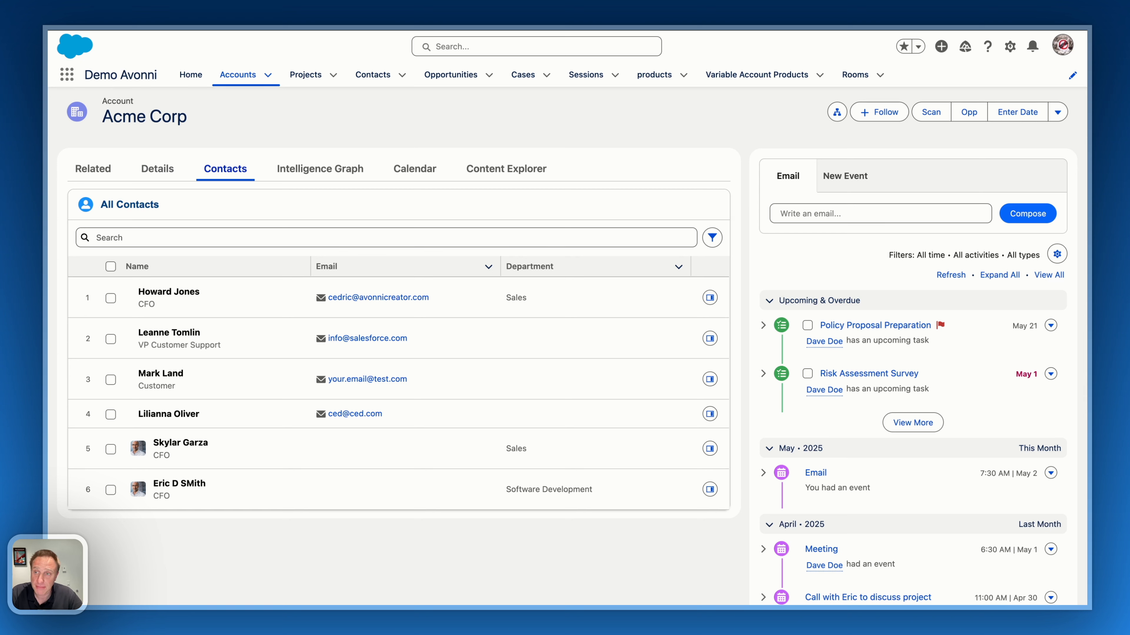
# Switch to the Avonni Components app.
pyautogui.click(68, 75)
pyautogui.write('av')
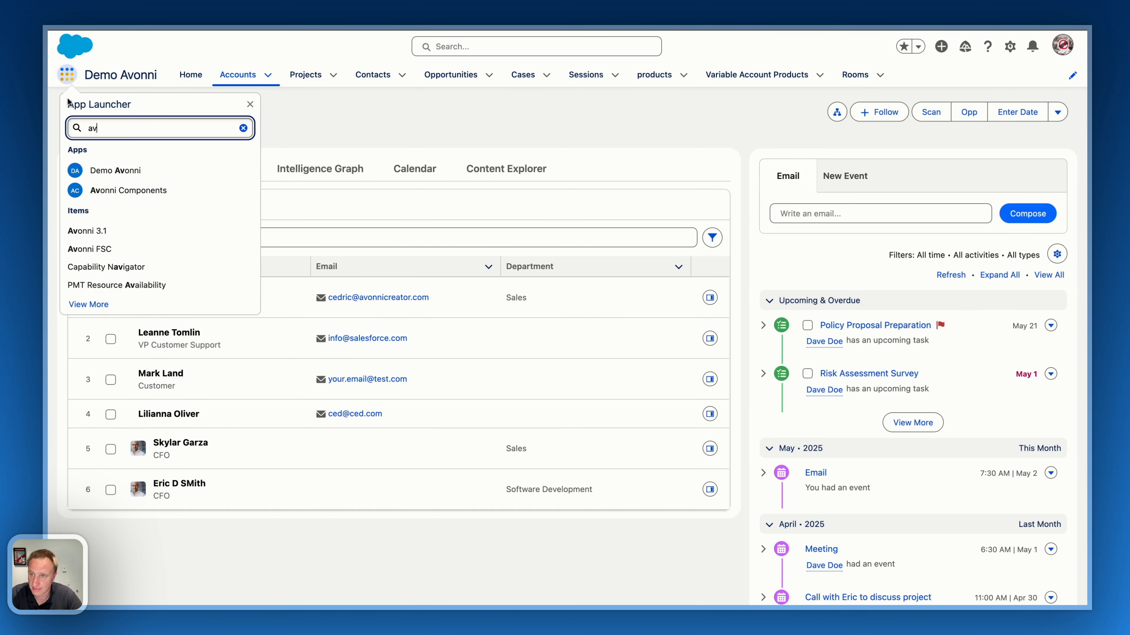
pyautogui.click(126, 192)
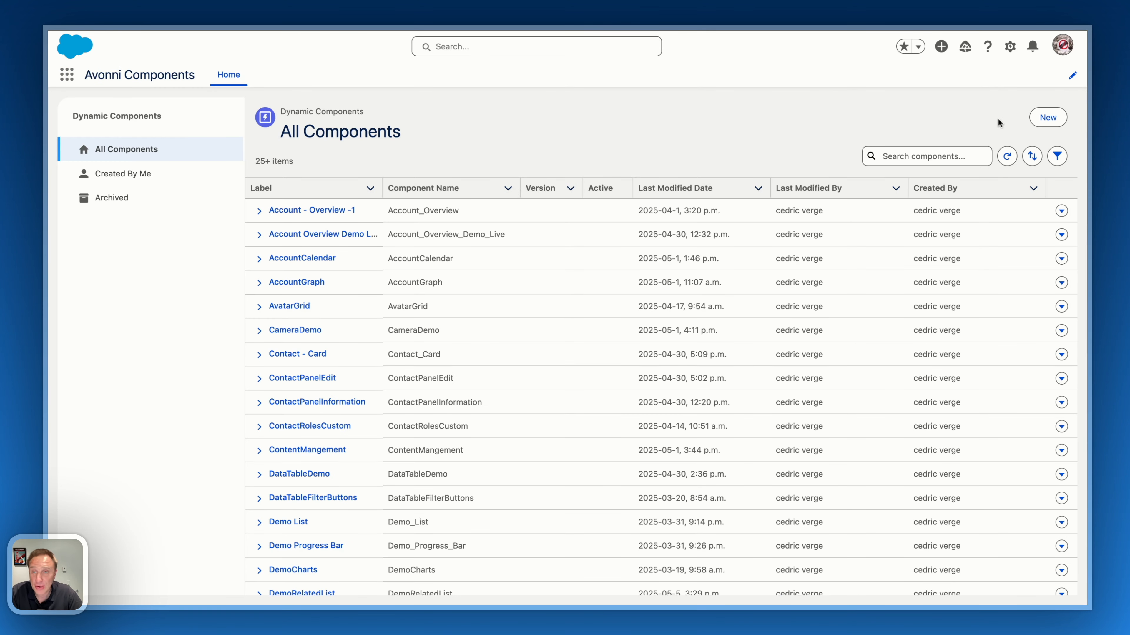
# Create a new dynamic component labelled DemoTargetSettings with Account as its target page object.
pyautogui.click(1046, 117)
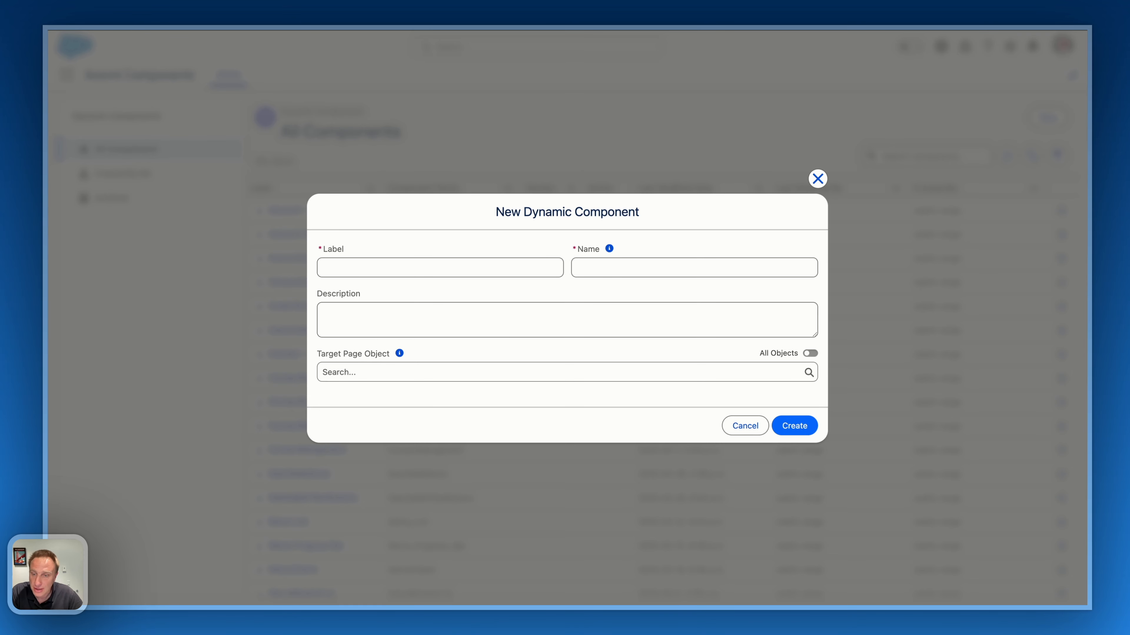
pyautogui.click(347, 375)
pyautogui.click(349, 394)
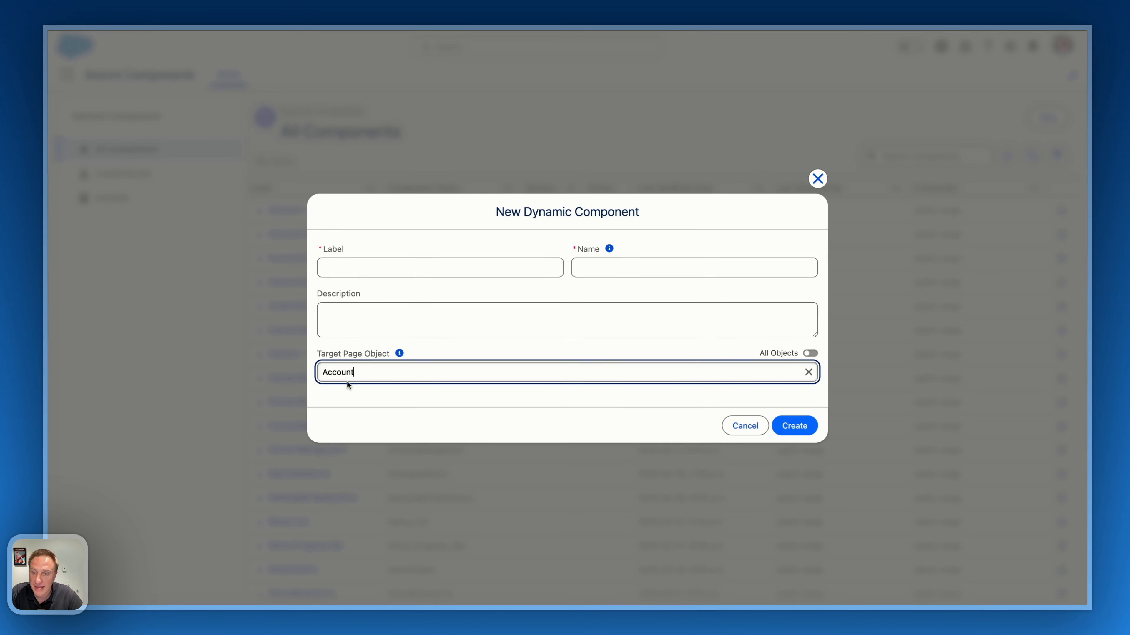
pyautogui.click(377, 263)
pyautogui.write('DemoTargetSettings')
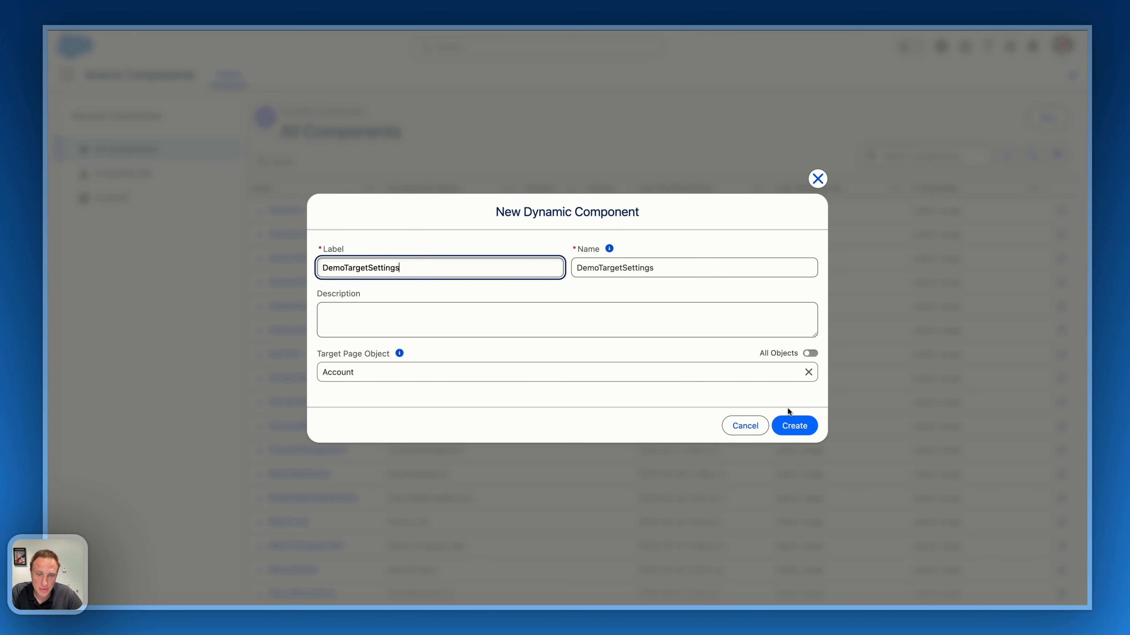
pyautogui.click(790, 425)
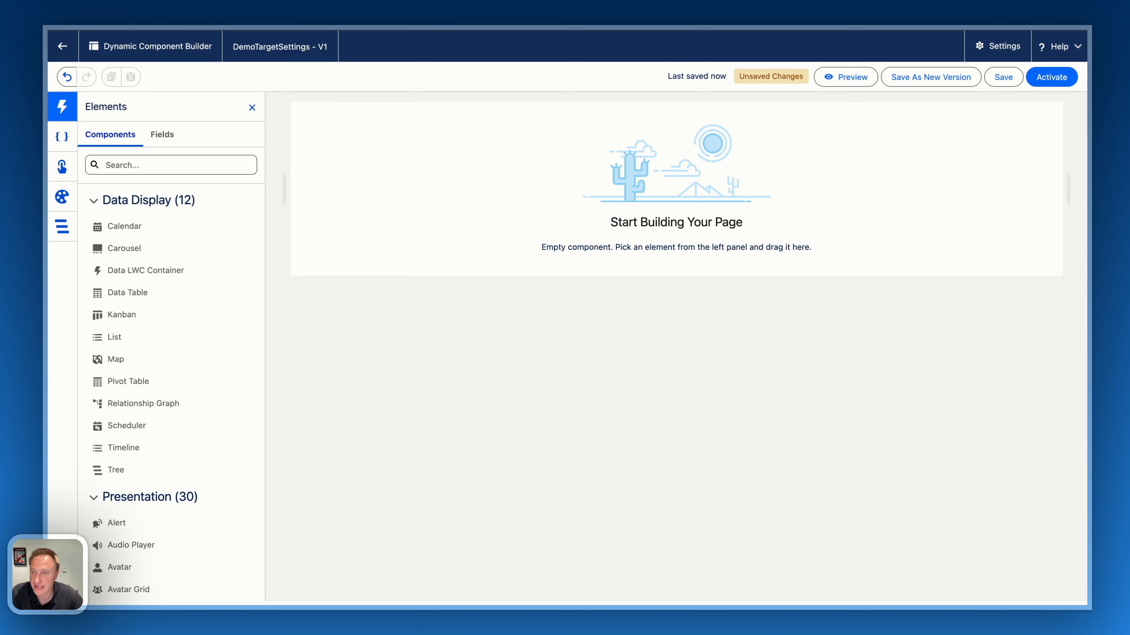
# Find the Data Table component and place it on the empty canvas.
pyautogui.click(129, 164)
pyautogui.write('data')
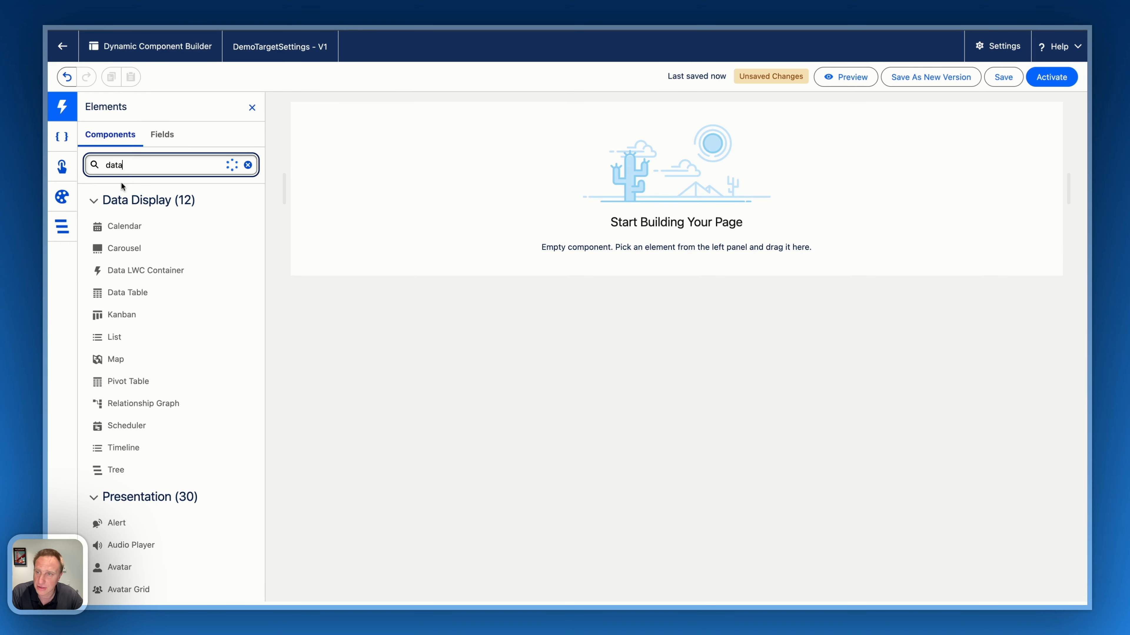
pyautogui.moveTo(120, 248); pyautogui.dragTo(472, 220)
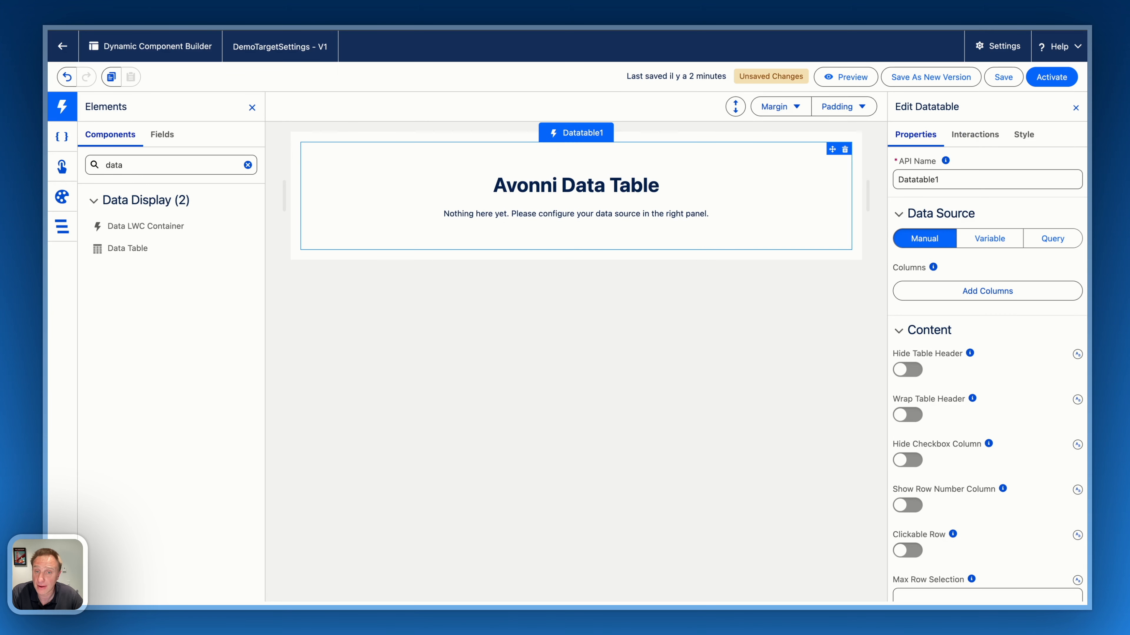
# Set the data table's source to a new query named getContacts on the Contact object.
pyautogui.click(1050, 234)
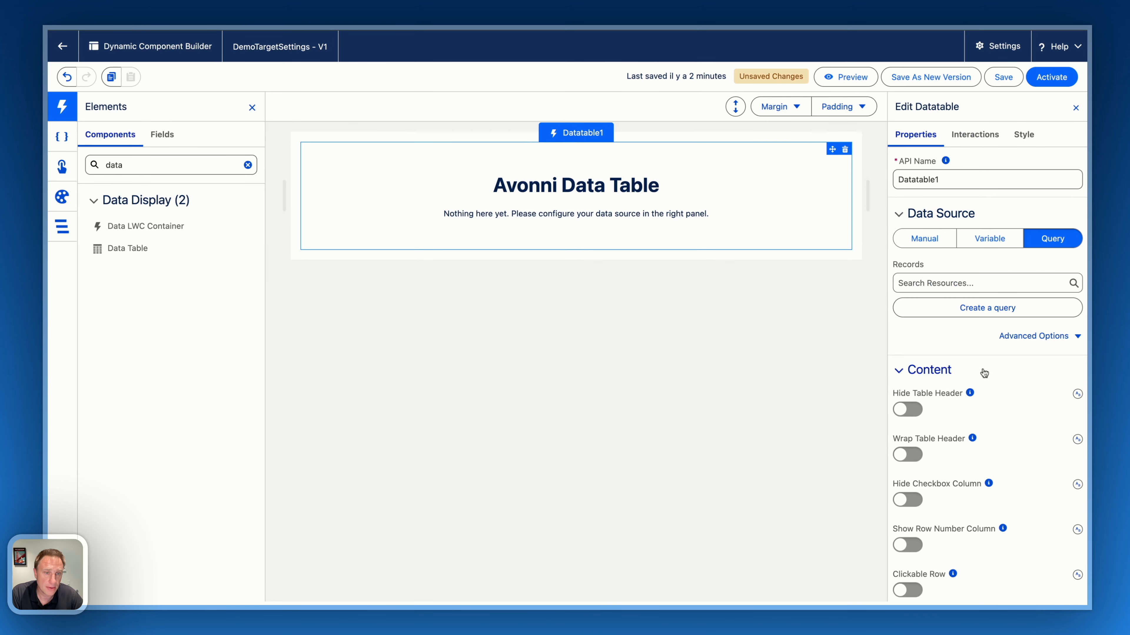
pyautogui.click(952, 308)
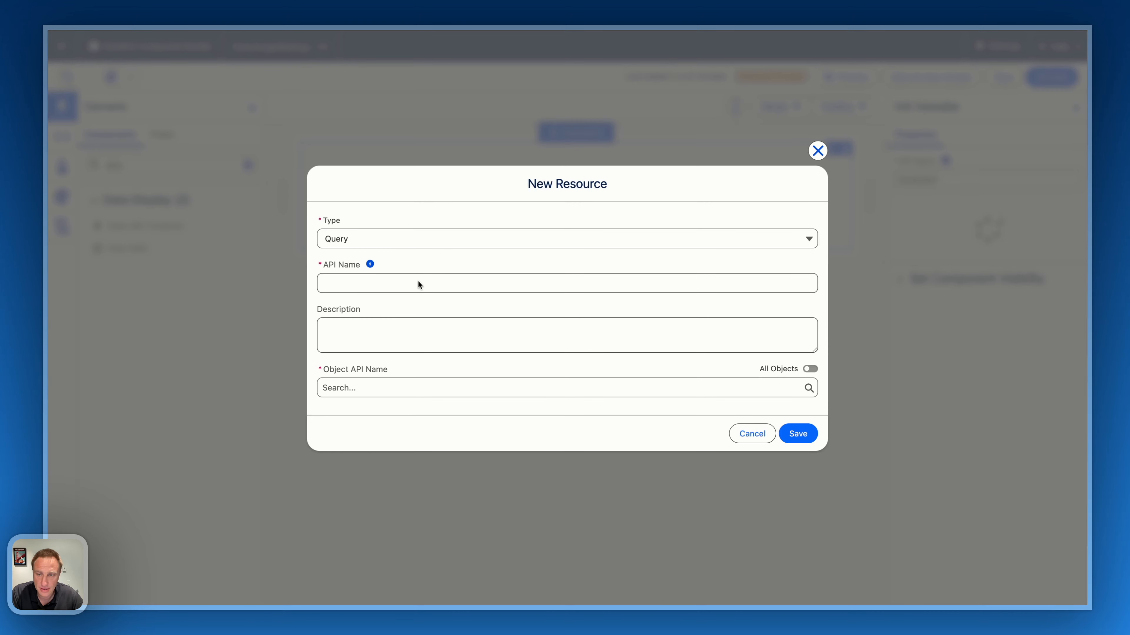
pyautogui.click(419, 283)
pyautogui.write('get')
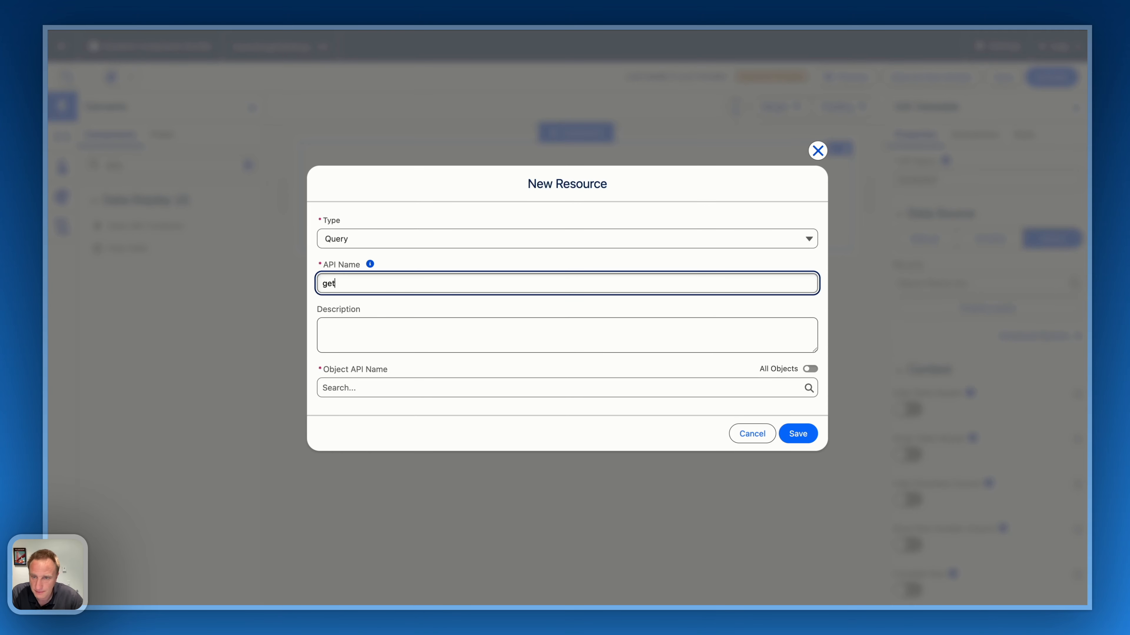
pyautogui.write('Contacts')
pyautogui.click(365, 391)
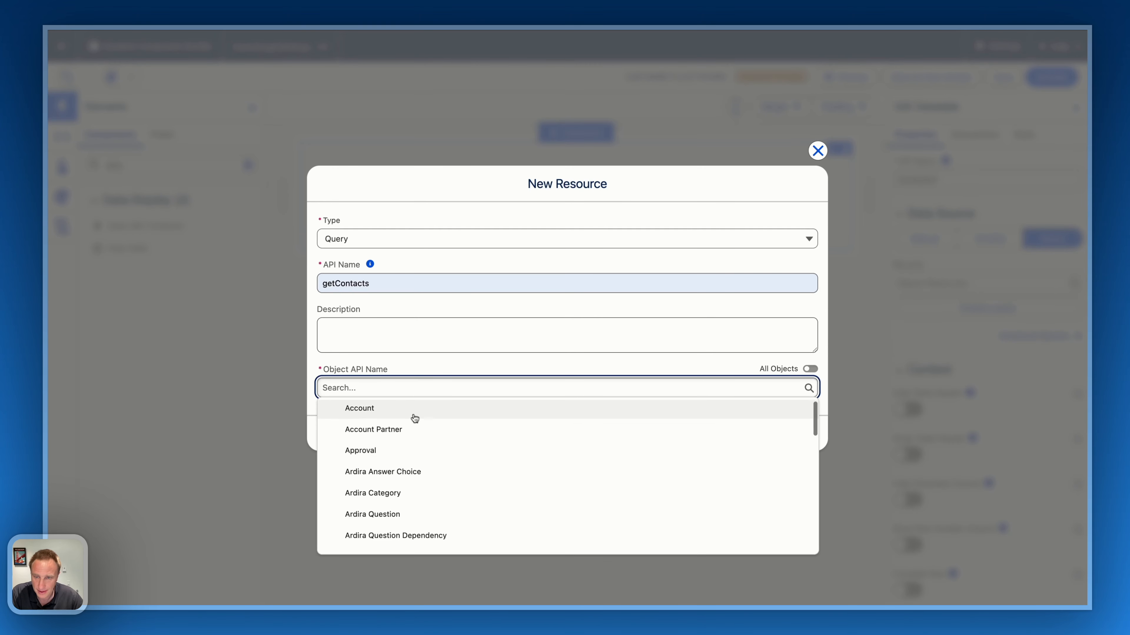
pyautogui.write('conta')
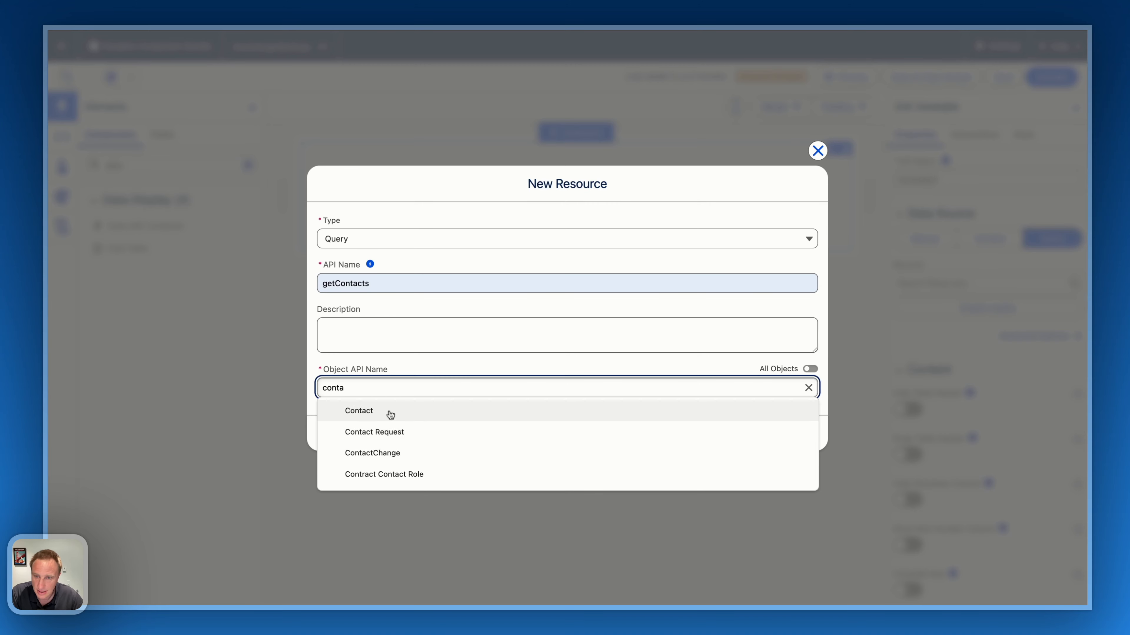
pyautogui.click(389, 410)
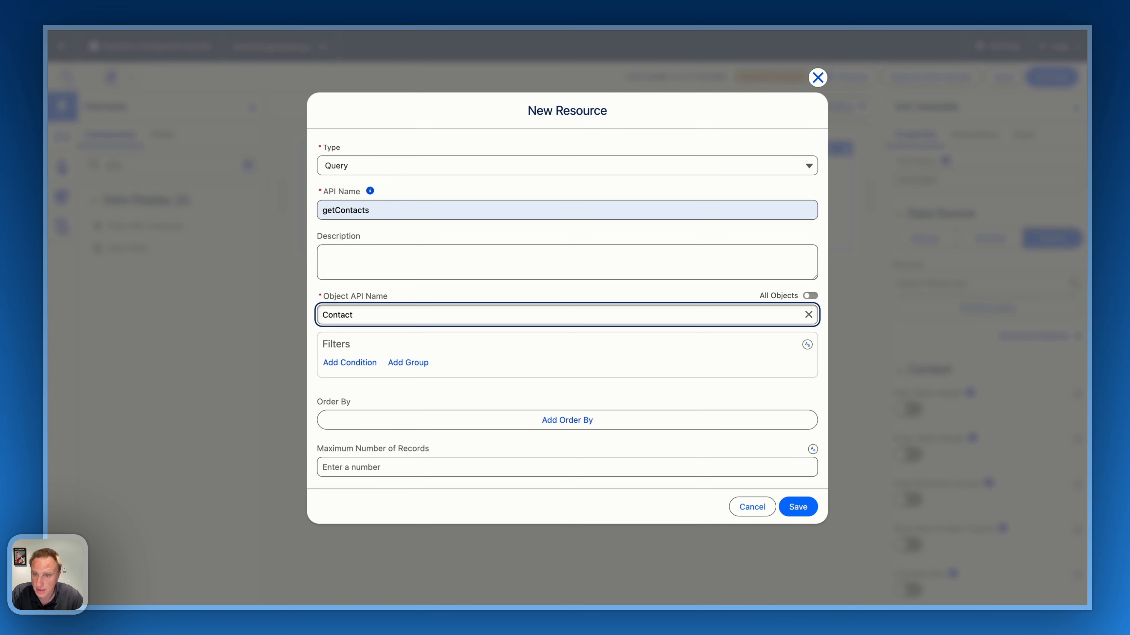
# Filter the query with the condition that the related Account ID equals the mapped $Component RecordId, and save the query.
pyautogui.click(346, 363)
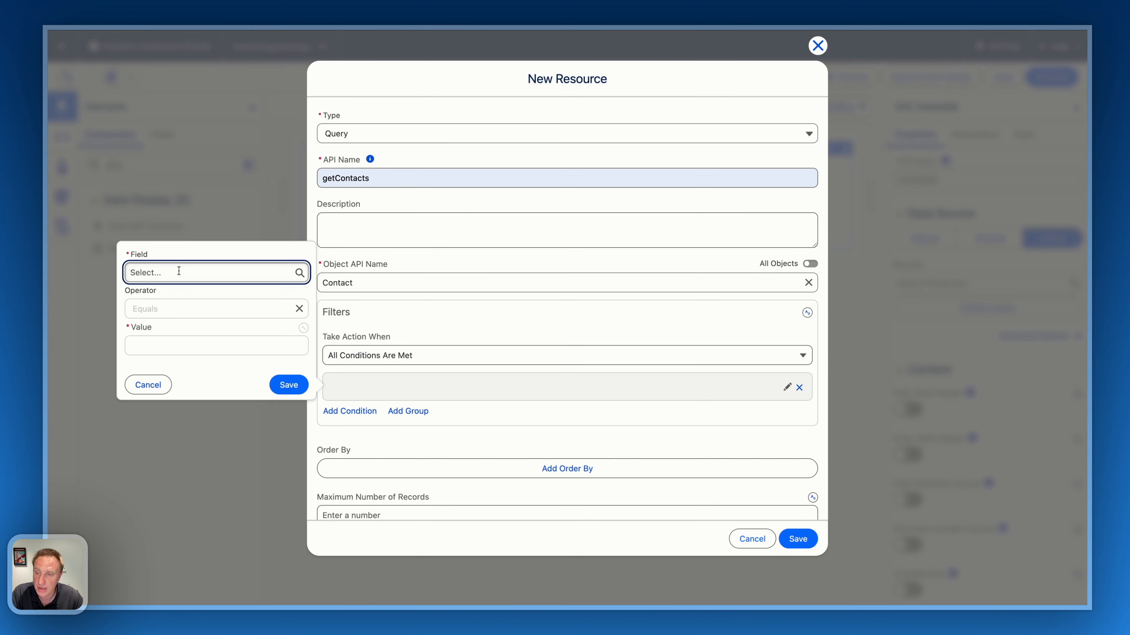
pyautogui.click(191, 295)
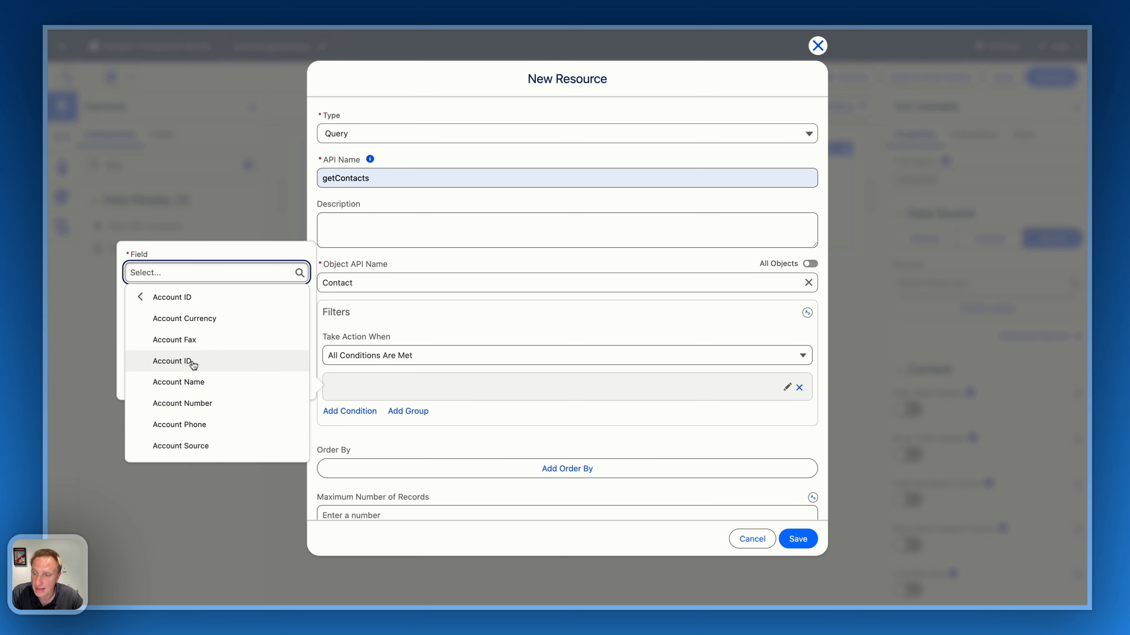
pyautogui.click(192, 363)
pyautogui.click(305, 329)
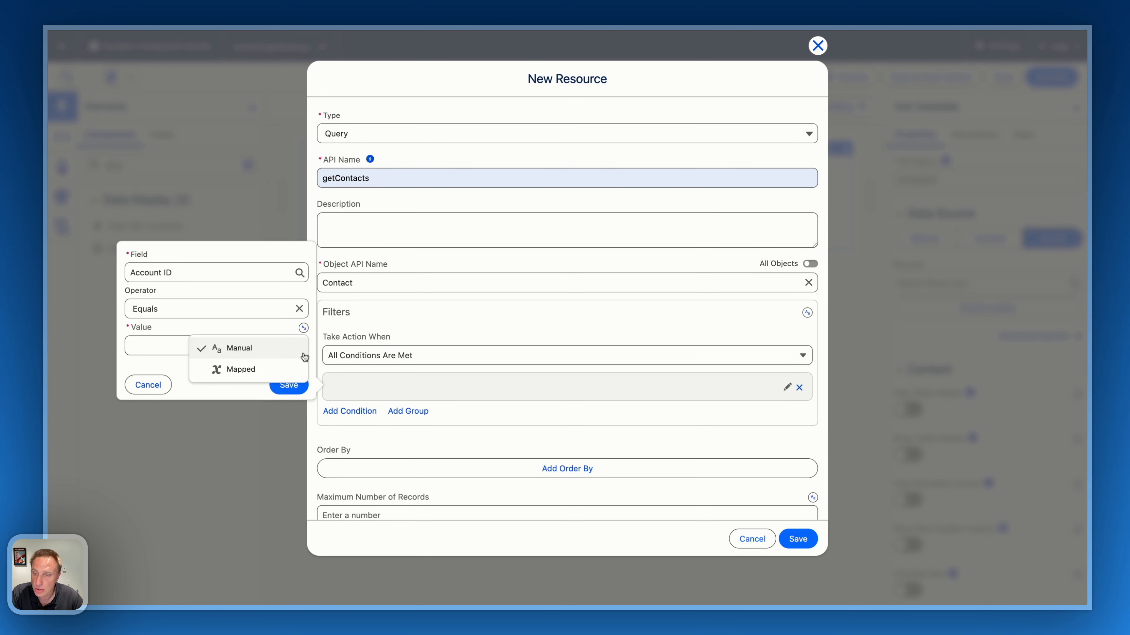
pyautogui.click(282, 370)
pyautogui.click(204, 346)
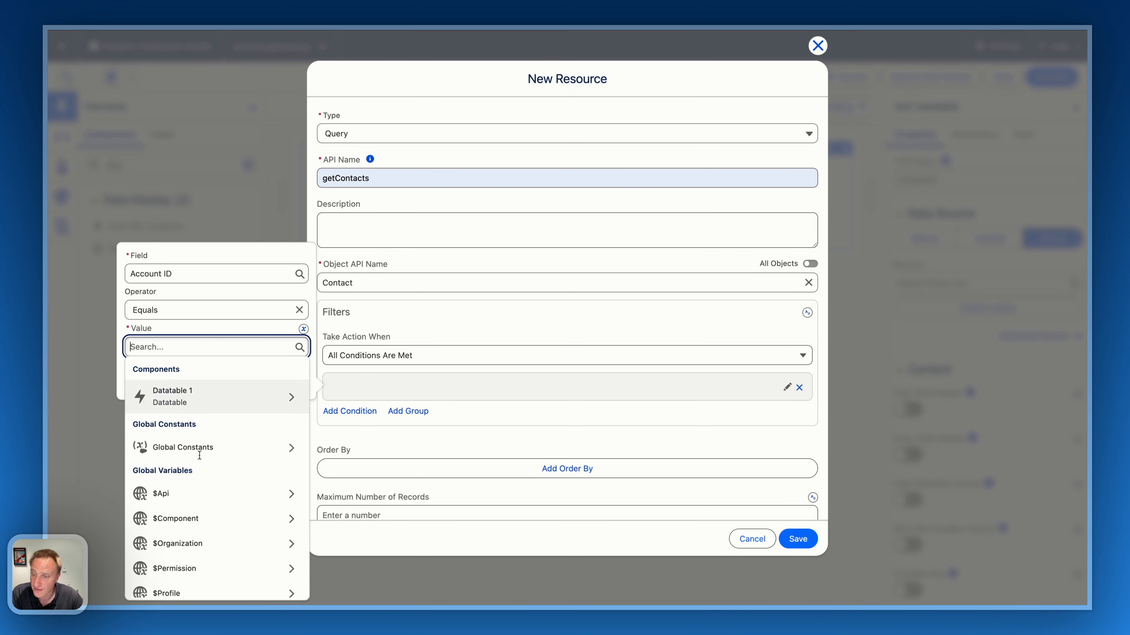
pyautogui.scroll(-2, 199, 467)
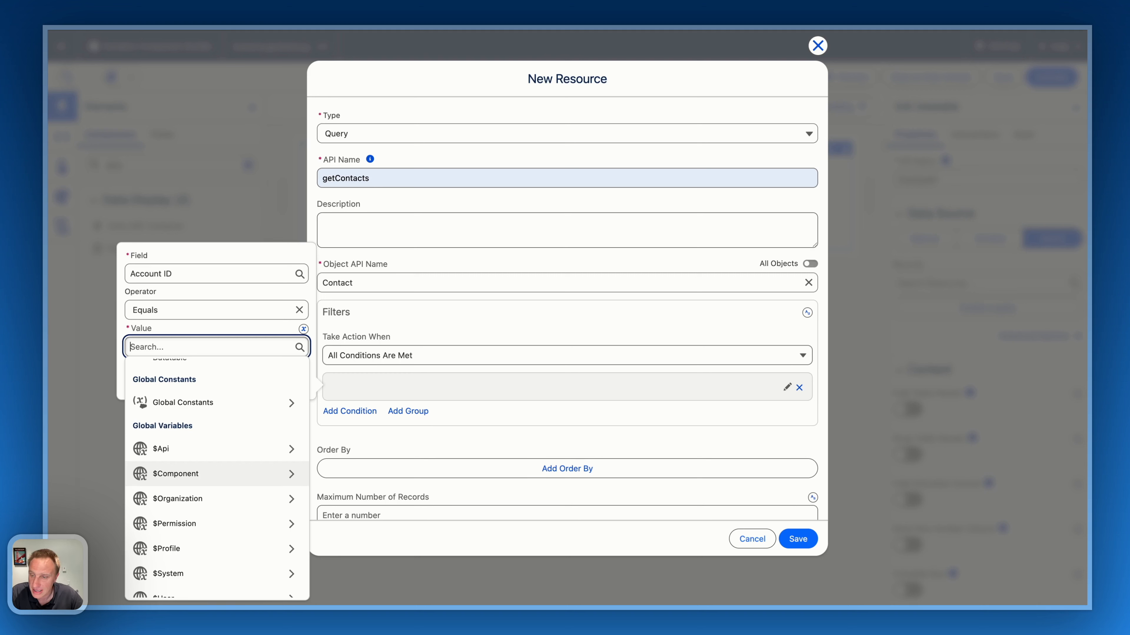
pyautogui.click(176, 473)
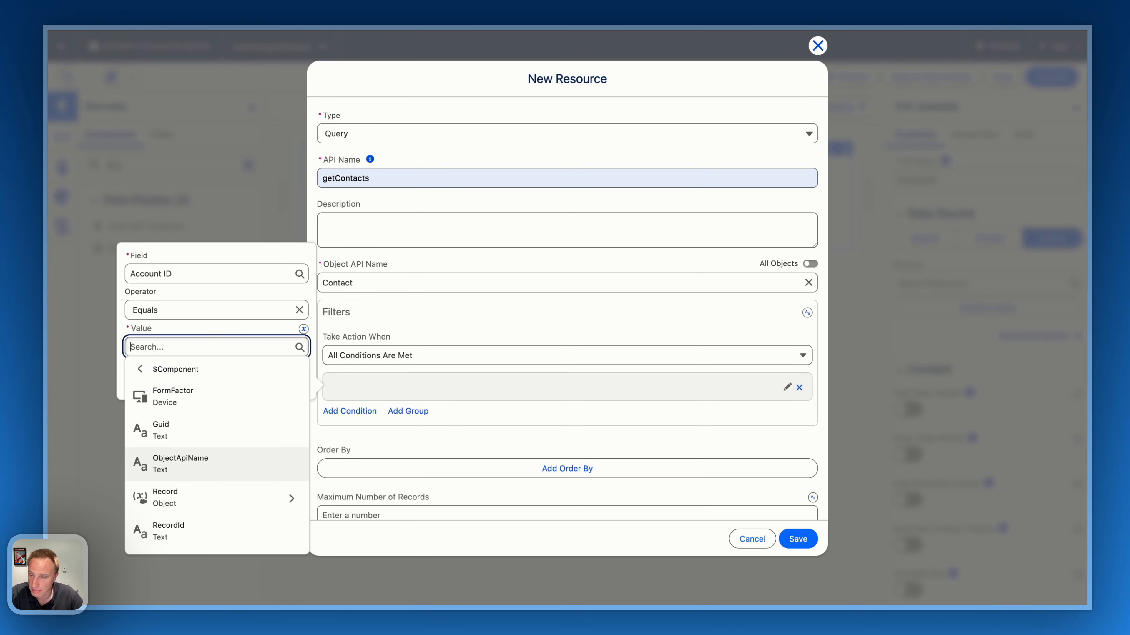
pyautogui.click(169, 535)
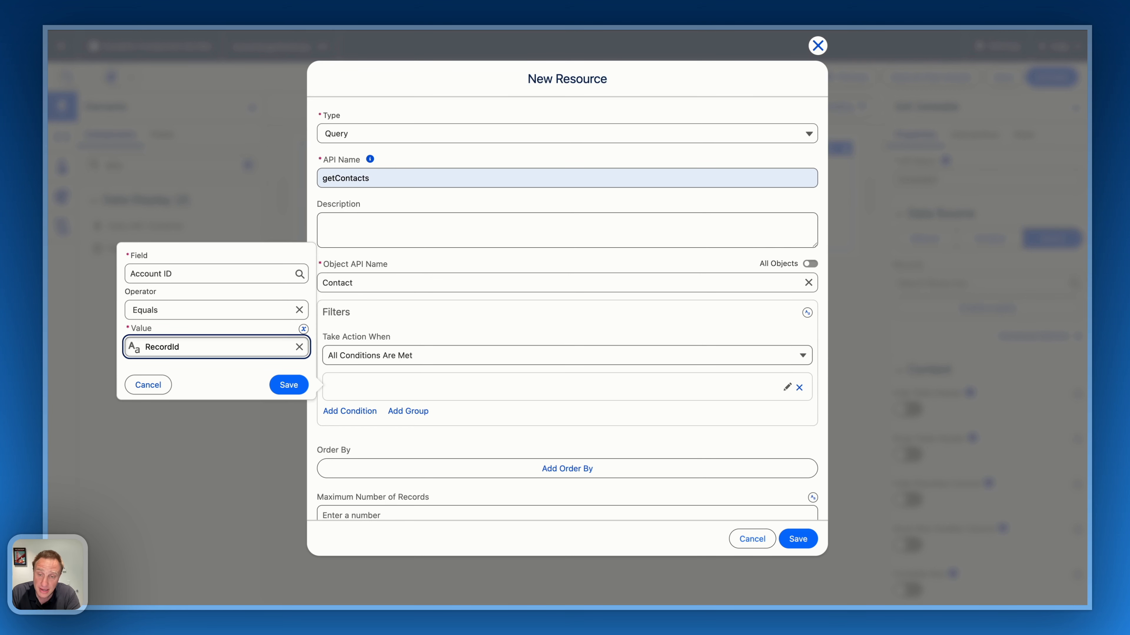
pyautogui.click(289, 384)
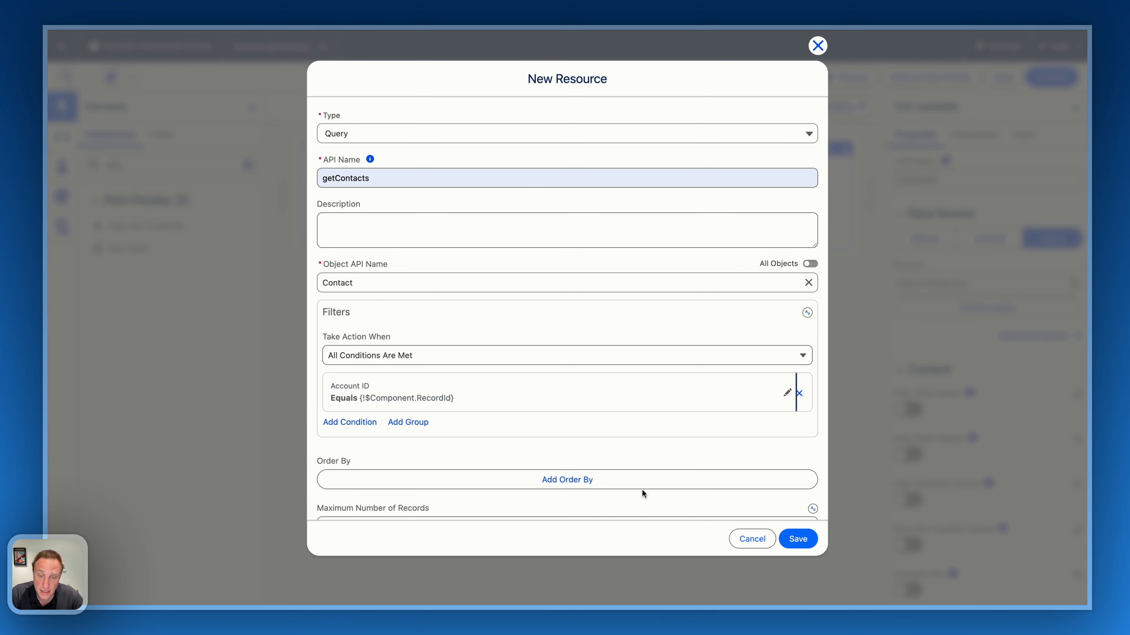
pyautogui.click(798, 539)
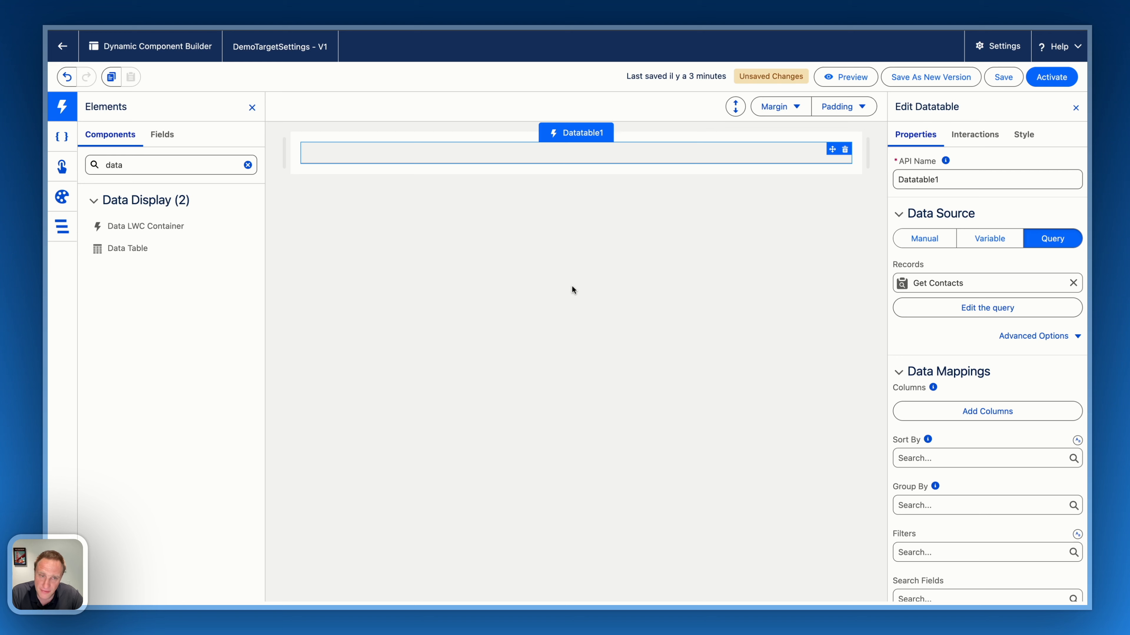
# Add a data table column that uses the Full Name field as its source.
pyautogui.click(935, 413)
pyautogui.click(758, 109)
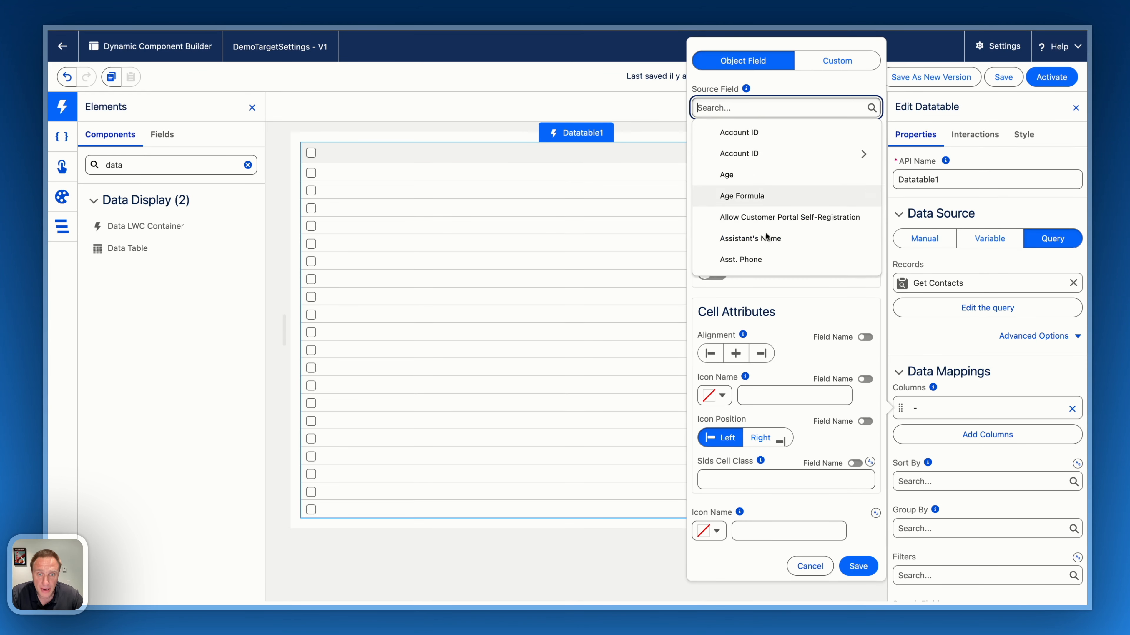
pyautogui.scroll(-3, 789, 260)
pyautogui.write('full')
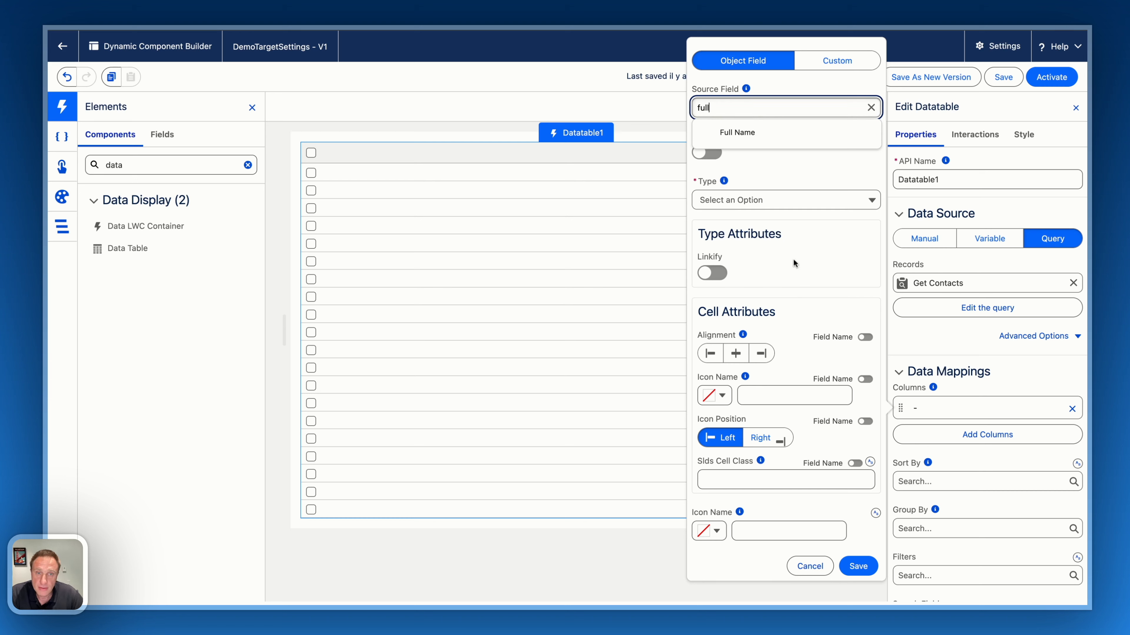
pyautogui.click(741, 135)
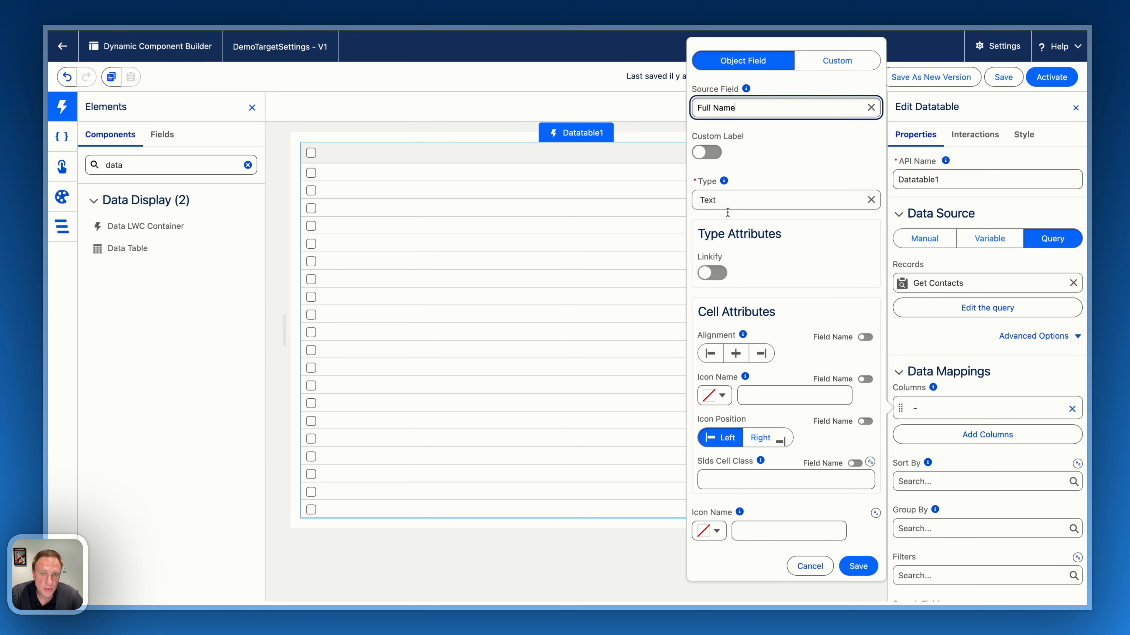
pyautogui.click(858, 566)
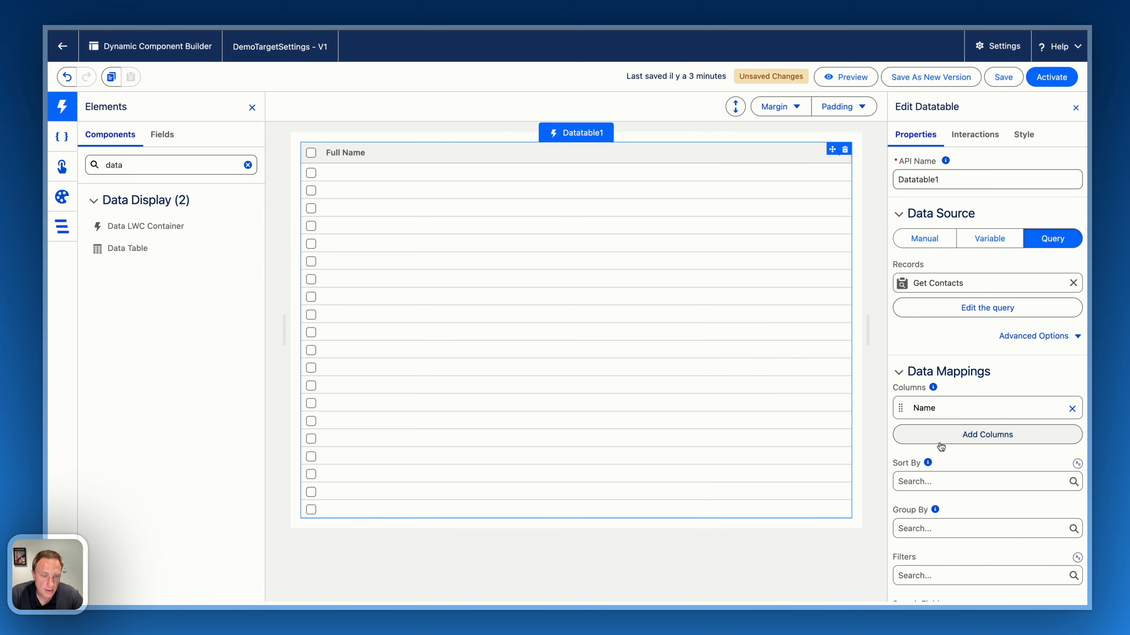
# Add a second data table column that uses the Email field as its source.
pyautogui.click(934, 435)
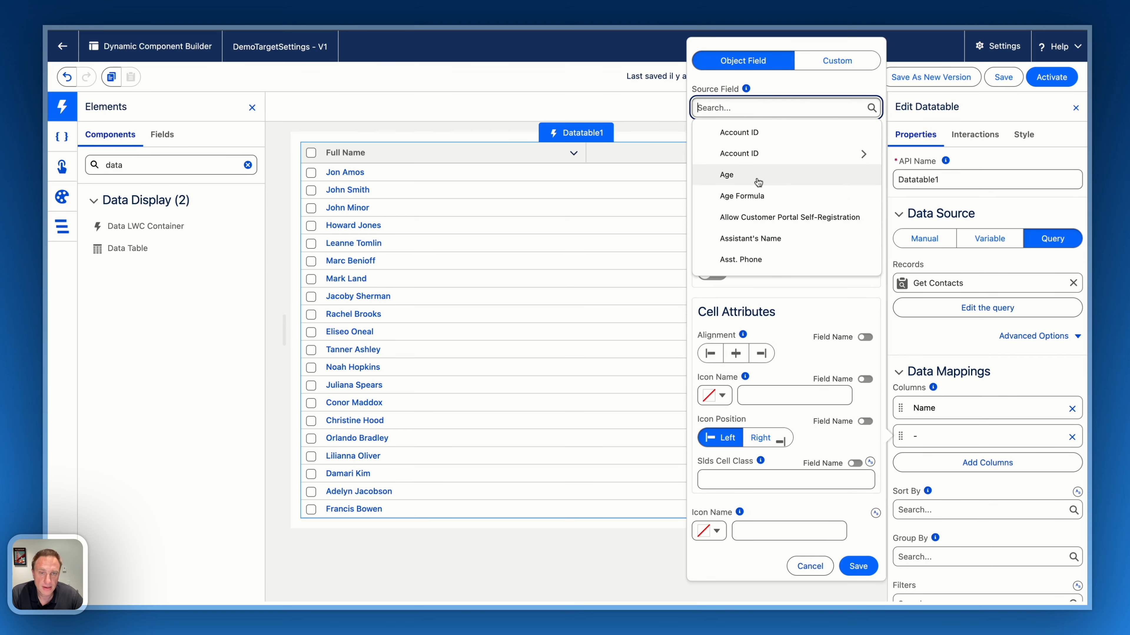
pyautogui.scroll(-10, 758, 182)
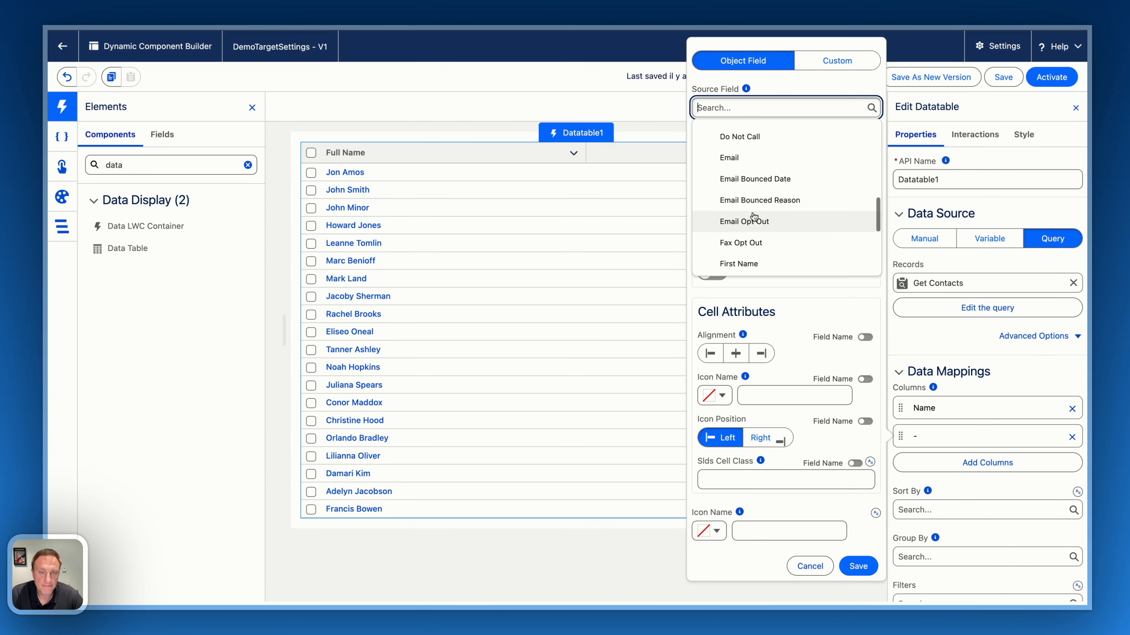
pyautogui.click(747, 158)
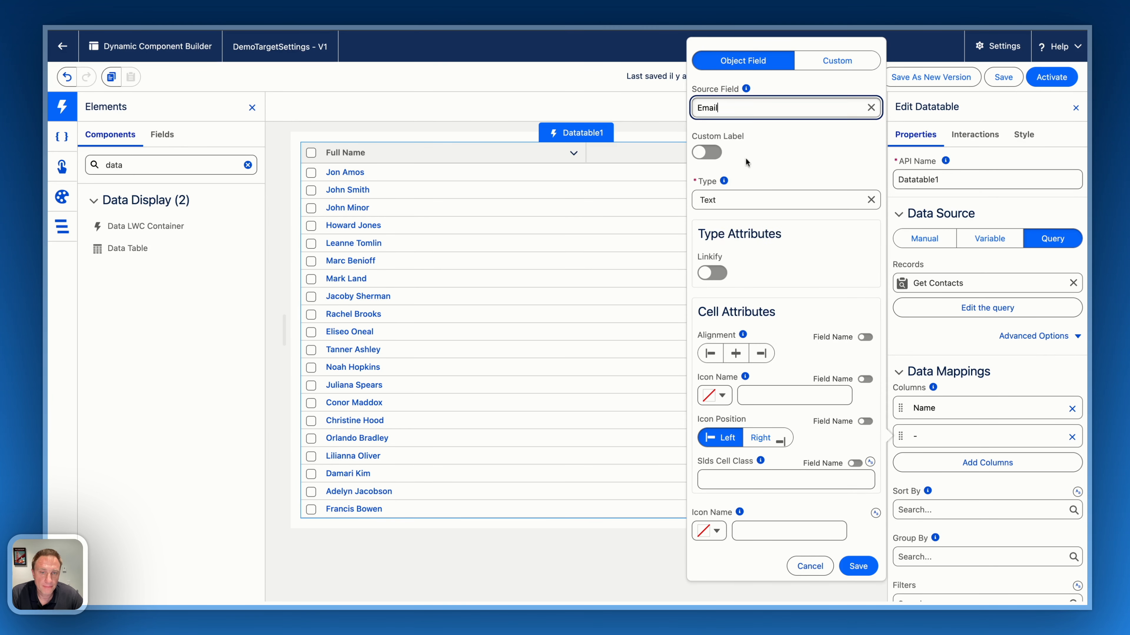
pyautogui.click(864, 565)
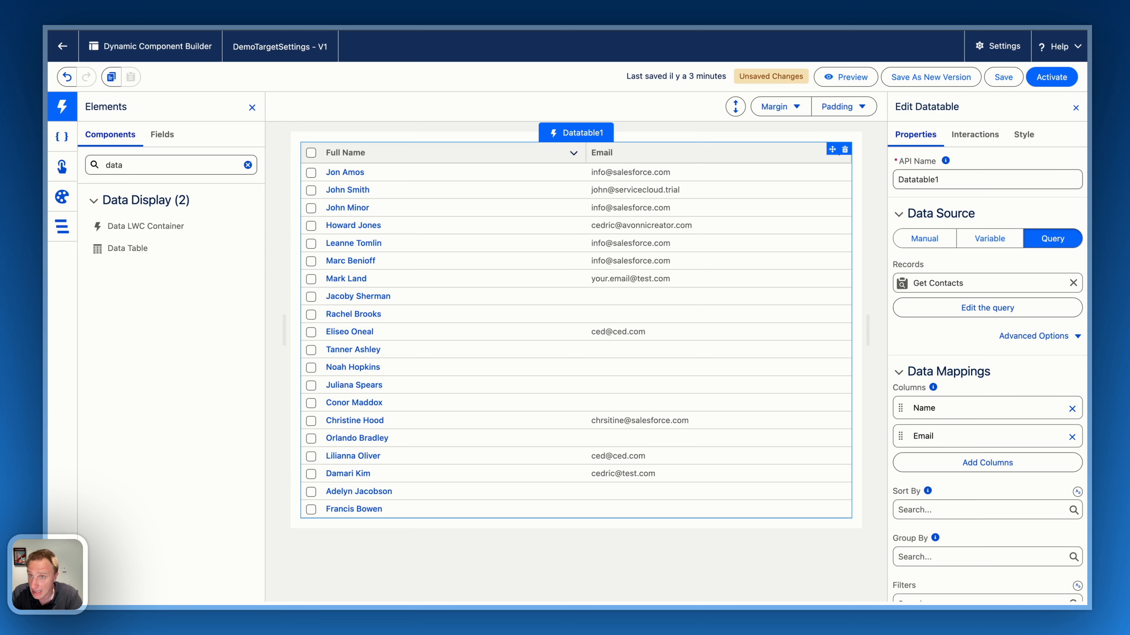
# Open the settings of the DemoTargetSettings component.
pyautogui.click(980, 46)
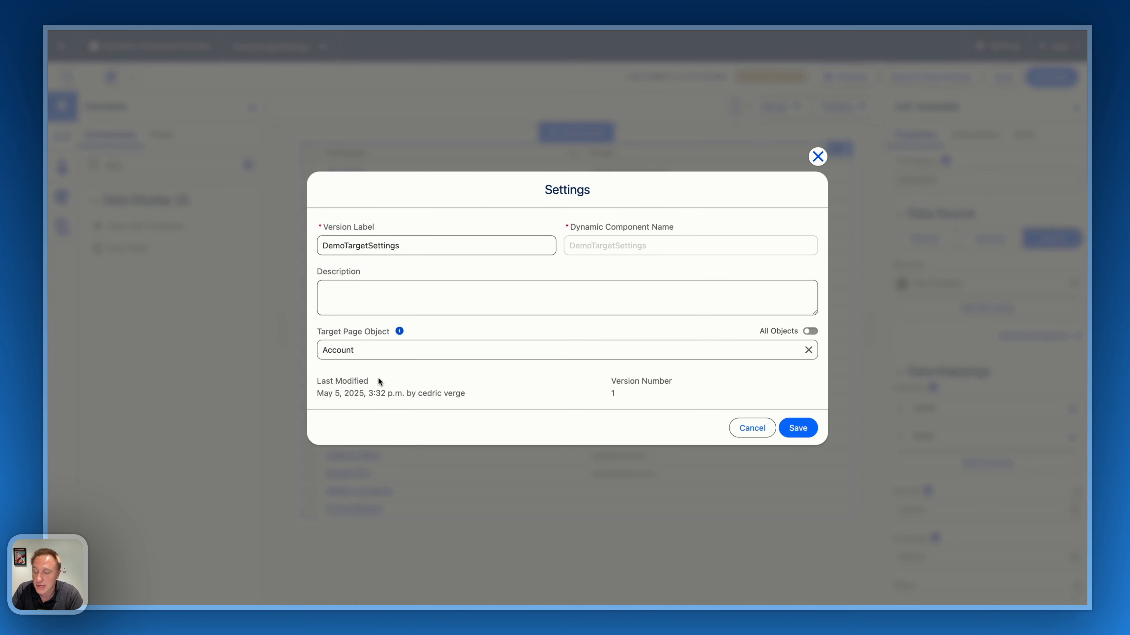